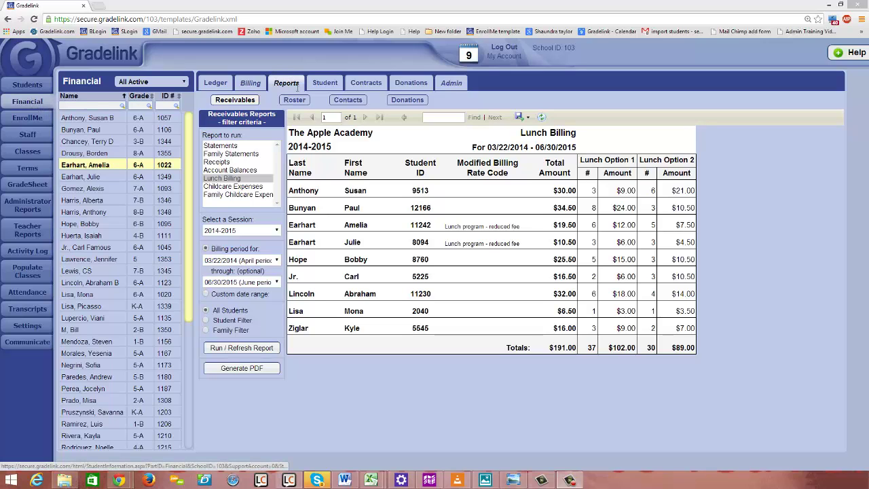
# Step: Run the Childcare Expenses report for all students for the 2013 tax year
pyautogui.click(243, 187)
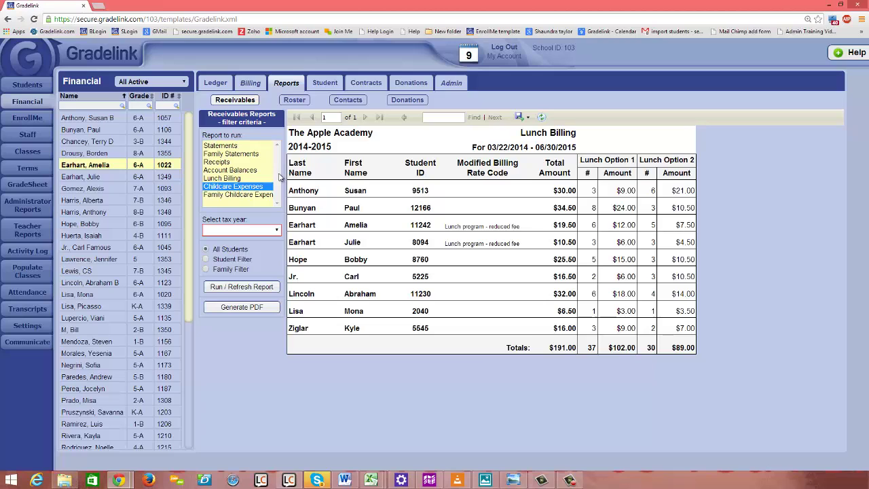
pyautogui.click(227, 231)
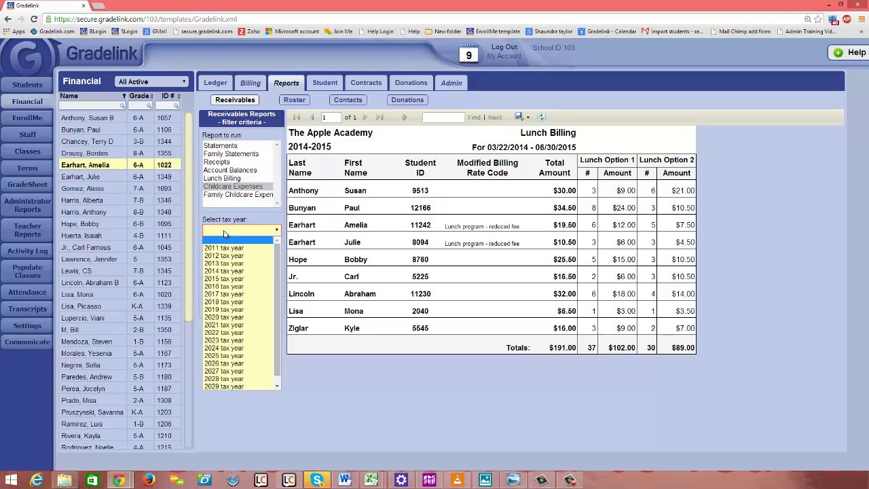
pyautogui.click(249, 266)
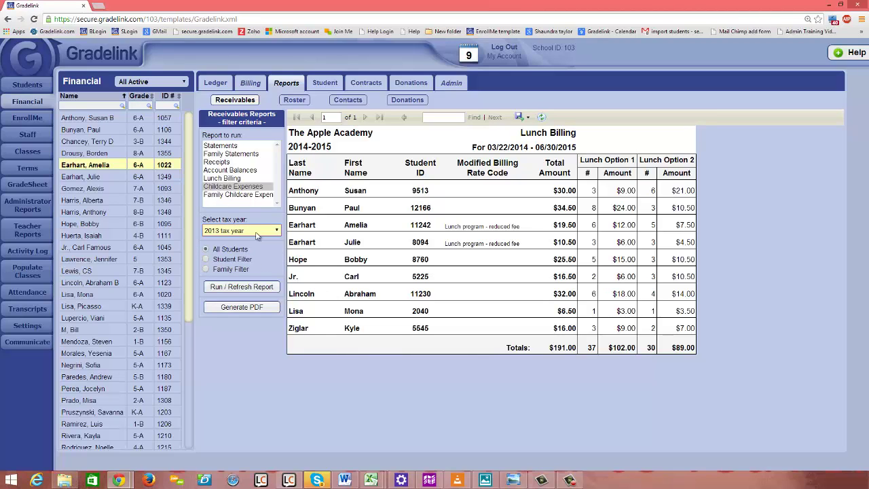
pyautogui.click(244, 287)
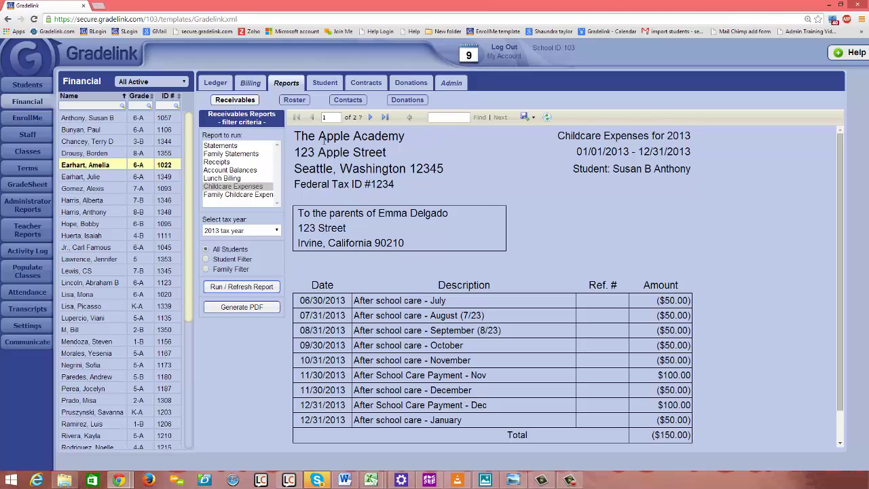
# Step: Examine the first statement's federal tax ID, parent address block, expense total and signature line
pyautogui.moveTo(296, 184); pyautogui.dragTo(433, 190)
pyautogui.click(417, 193)
pyautogui.moveTo(297, 210); pyautogui.dragTo(343, 230)
pyautogui.click(428, 245)
pyautogui.scroll(-1, 485, 367)
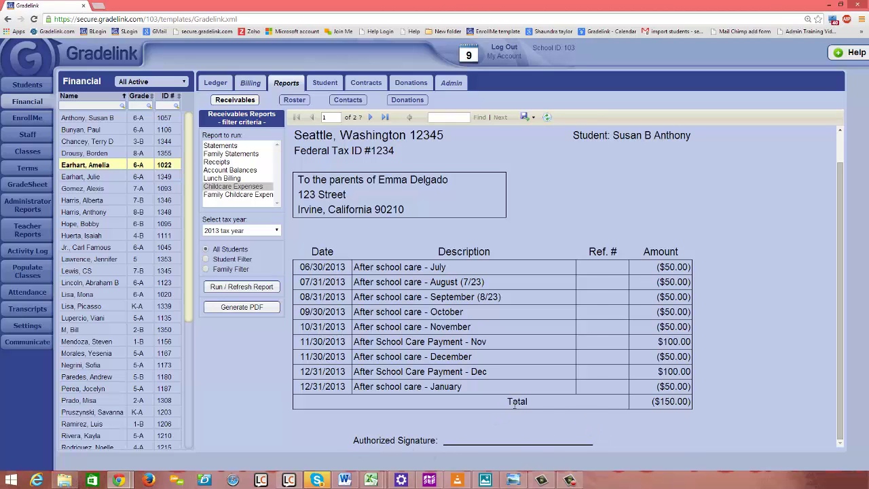
pyautogui.moveTo(651, 405); pyautogui.dragTo(700, 410)
pyautogui.click(636, 401)
pyautogui.scroll(1, 706, 331)
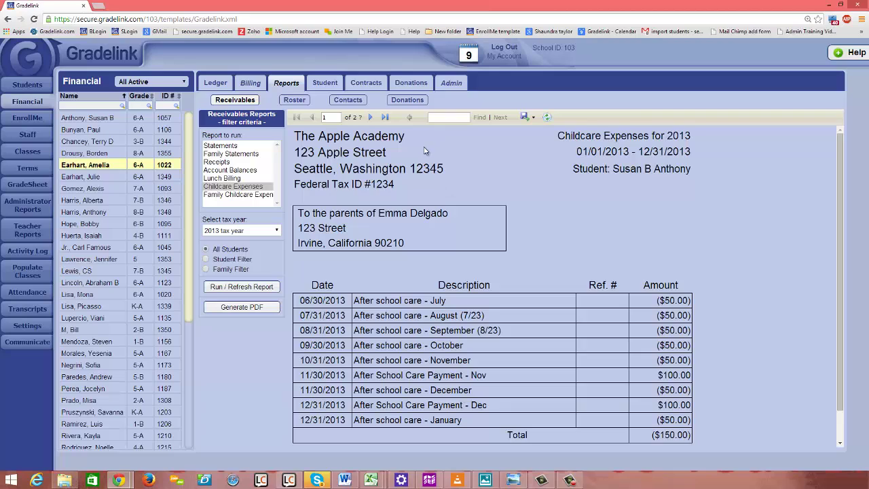
# Step: Look at the report's export formats and the first parent name, and check the federal tax ID on the second student's statement
pyautogui.click(533, 118)
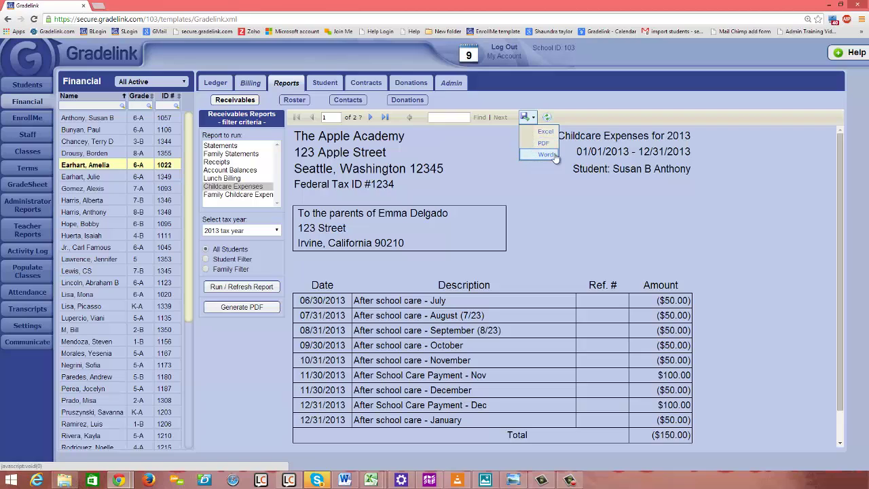
pyautogui.click(532, 120)
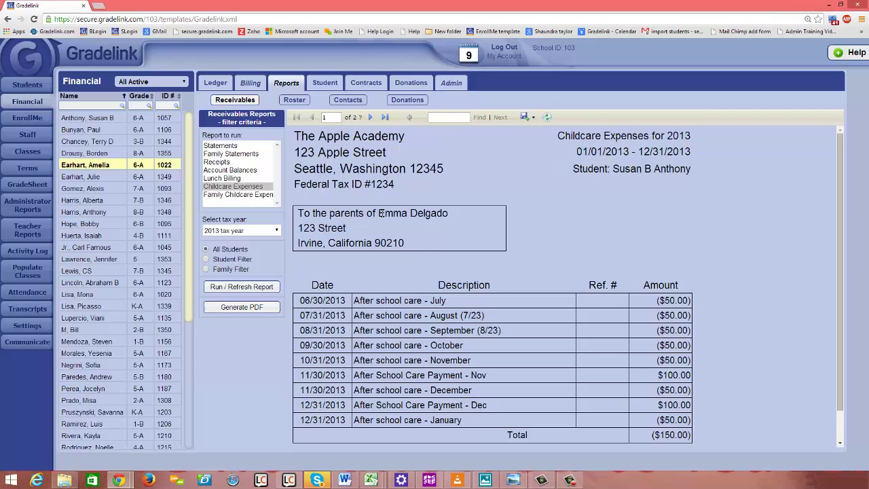
pyautogui.moveTo(381, 213); pyautogui.dragTo(468, 229)
pyautogui.click(411, 186)
pyautogui.click(370, 117)
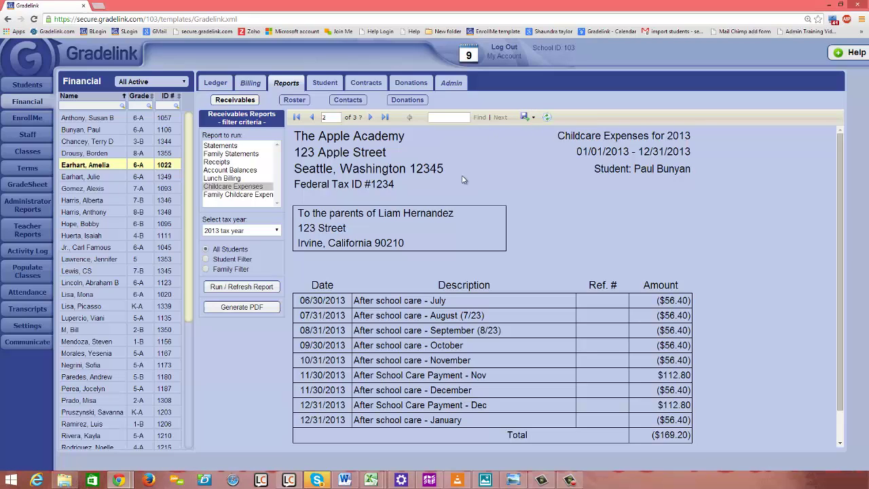
pyautogui.moveTo(310, 184); pyautogui.dragTo(396, 184)
pyautogui.click(390, 187)
# Step: Open the financial billing settings and save them with the school's Federal Tax ID field filled in
pyautogui.click(451, 83)
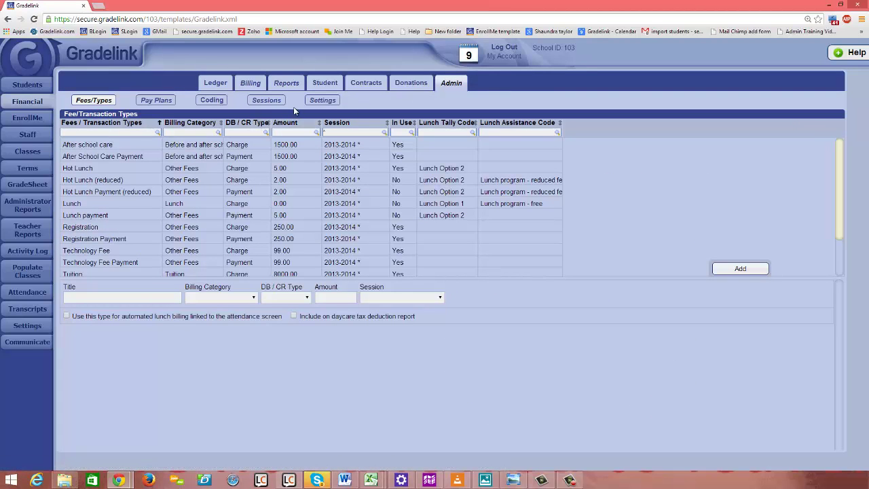
pyautogui.click(332, 103)
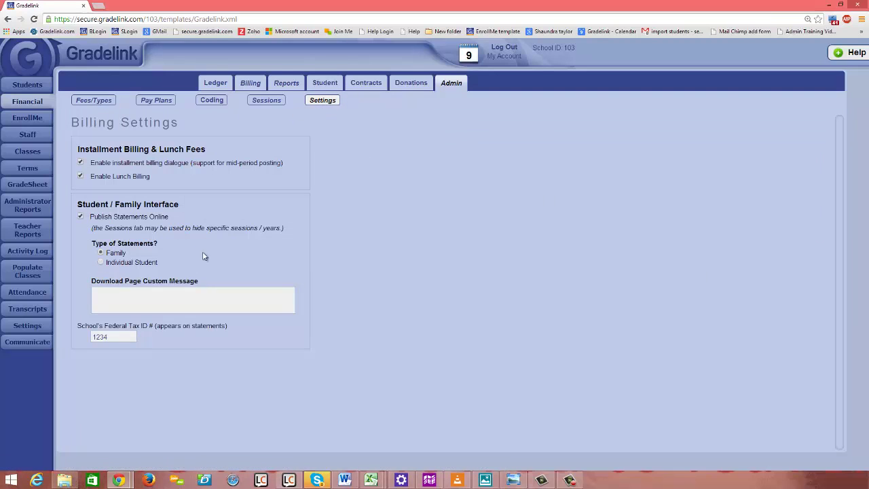
pyautogui.click(113, 337)
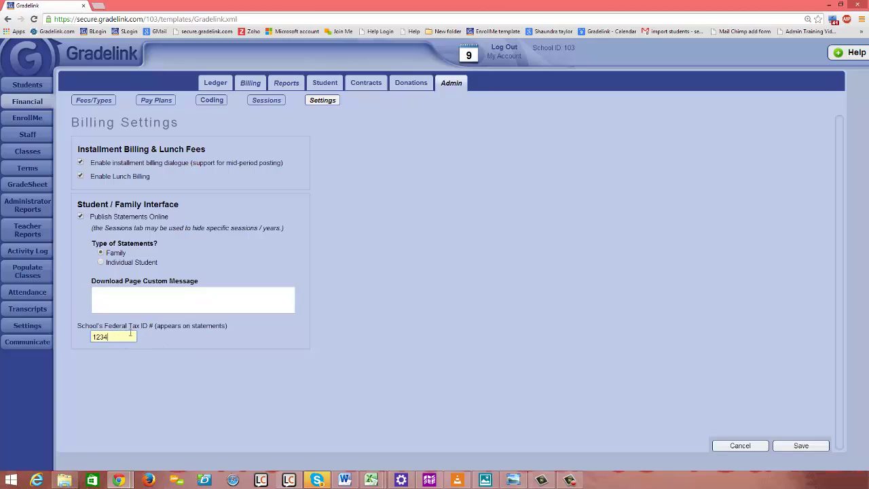
pyautogui.click(800, 446)
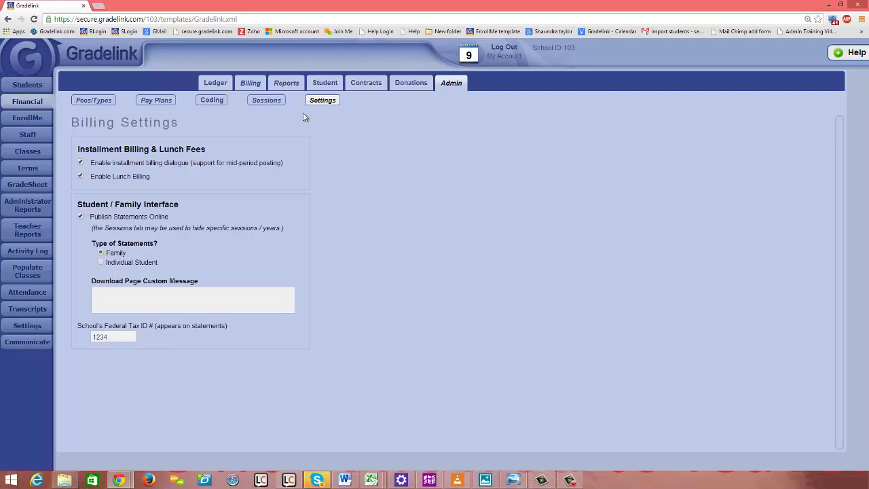
# Step: Return to the Childcare Expenses report and examine the after school care charge descriptions
pyautogui.click(286, 83)
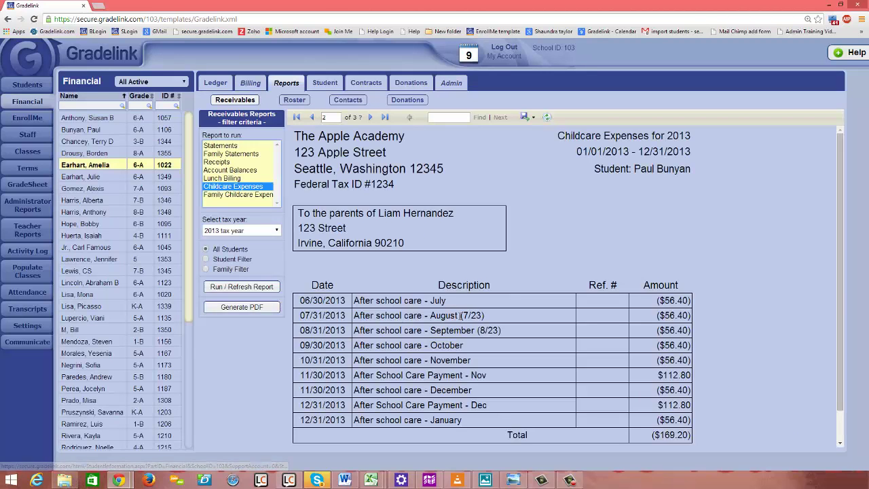
pyautogui.moveTo(355, 301); pyautogui.dragTo(469, 345)
pyautogui.click(365, 313)
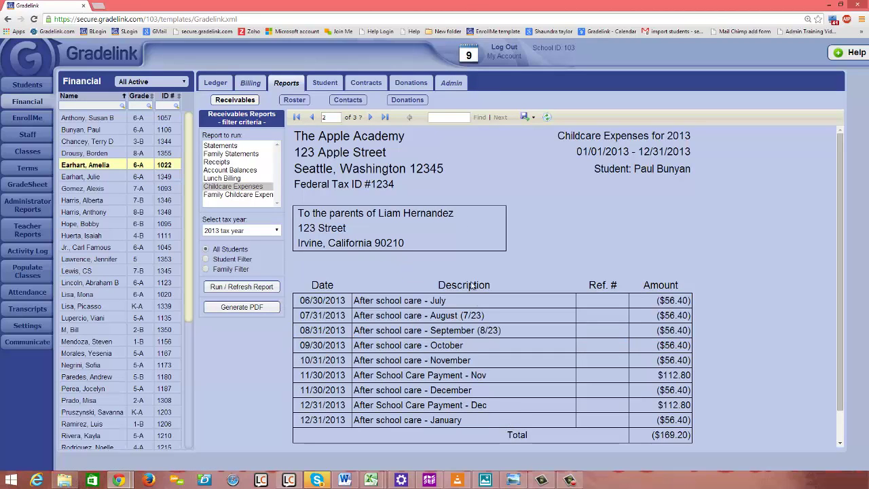
# Step: Open the After school care charge among the fee types and check its "Include on daycare tax deduction report" option
pyautogui.click(452, 84)
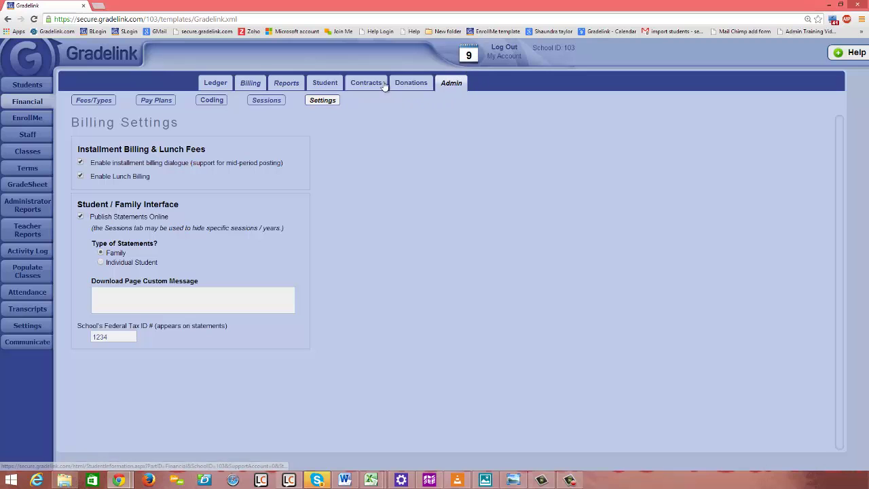
pyautogui.click(100, 102)
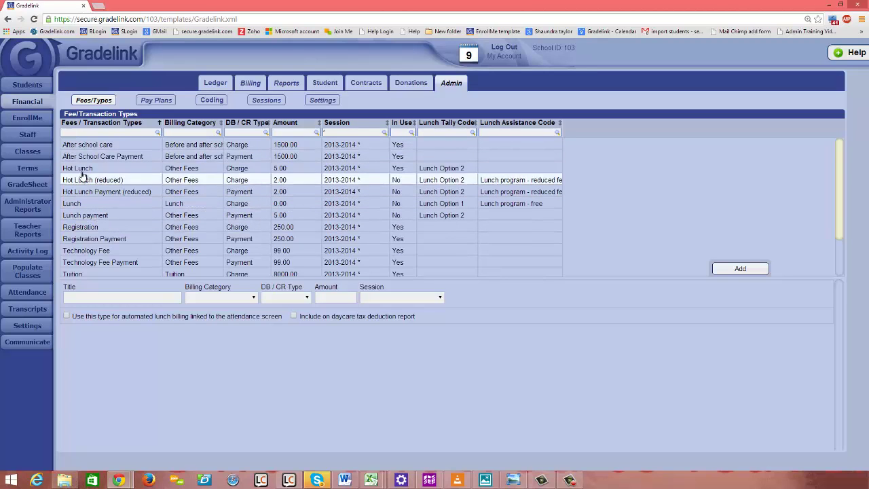
pyautogui.click(89, 145)
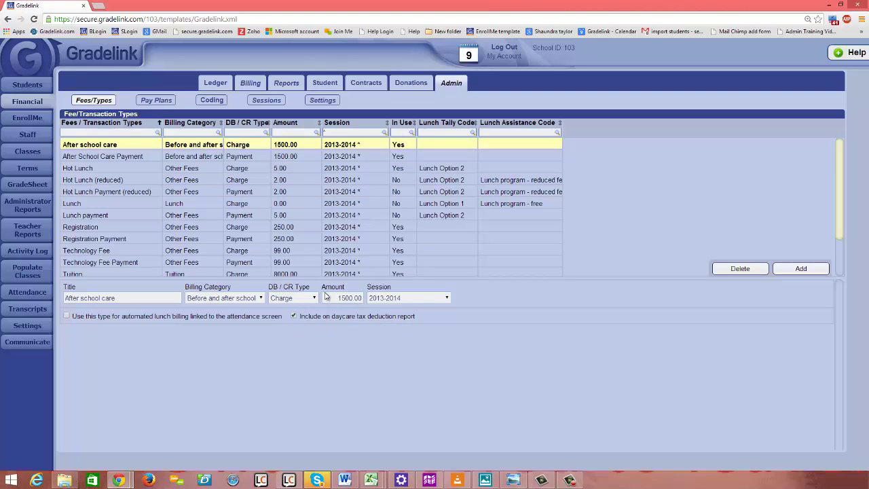
pyautogui.click(301, 317)
# Step: Run the Family Childcare Expenses report for all students with the 2013 tax year and turn to its second page
pyautogui.click(284, 83)
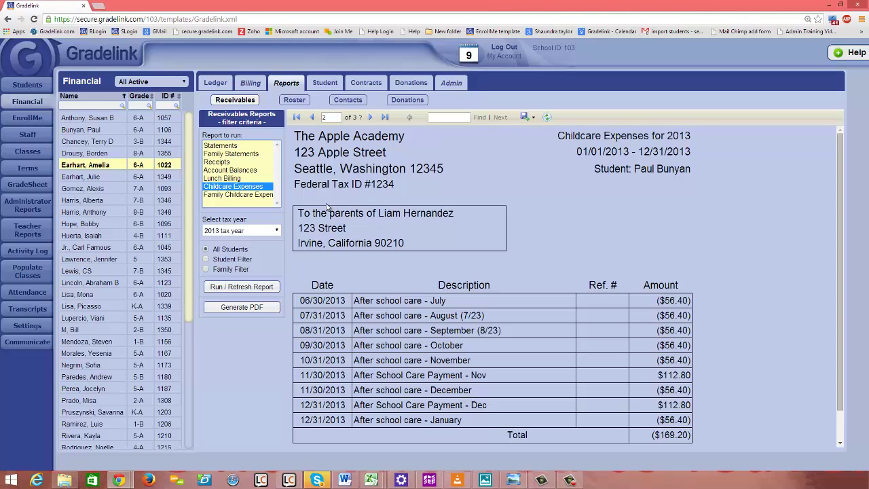
pyautogui.click(249, 195)
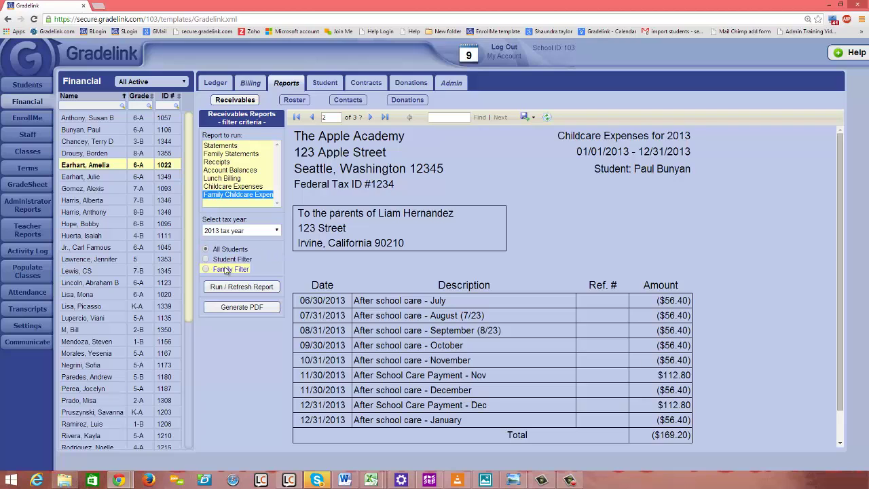
pyautogui.click(226, 270)
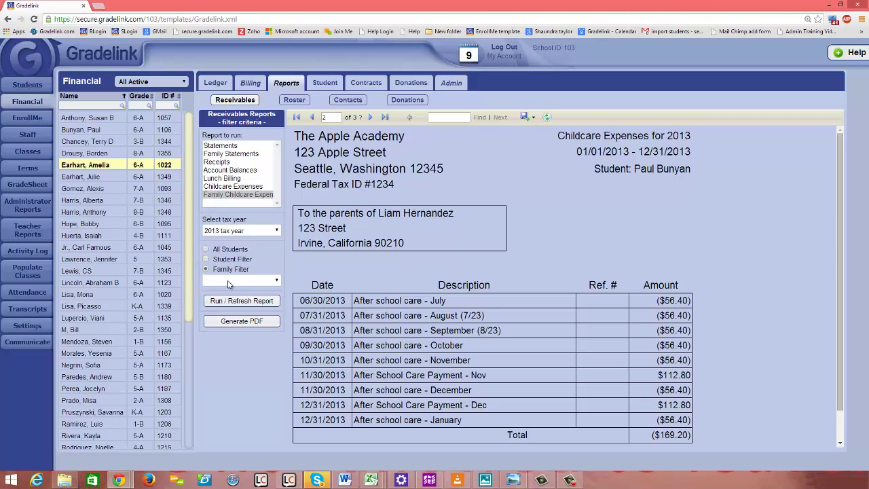
pyautogui.click(229, 281)
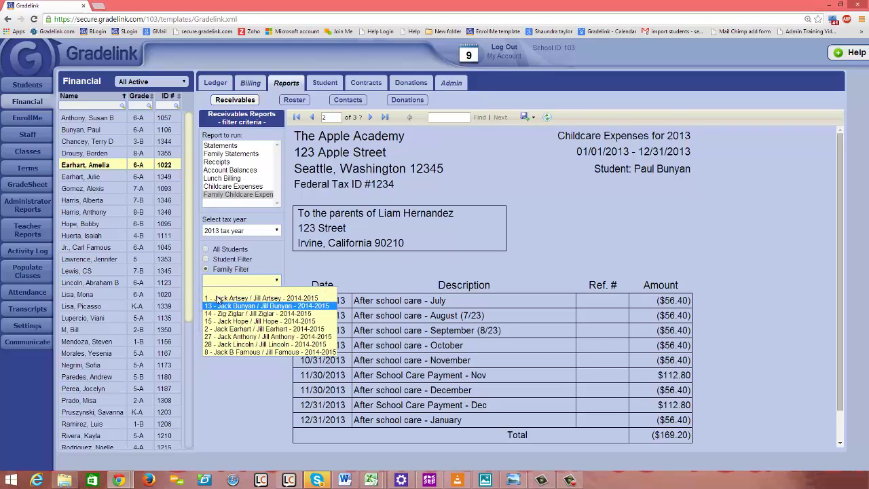
pyautogui.click(207, 252)
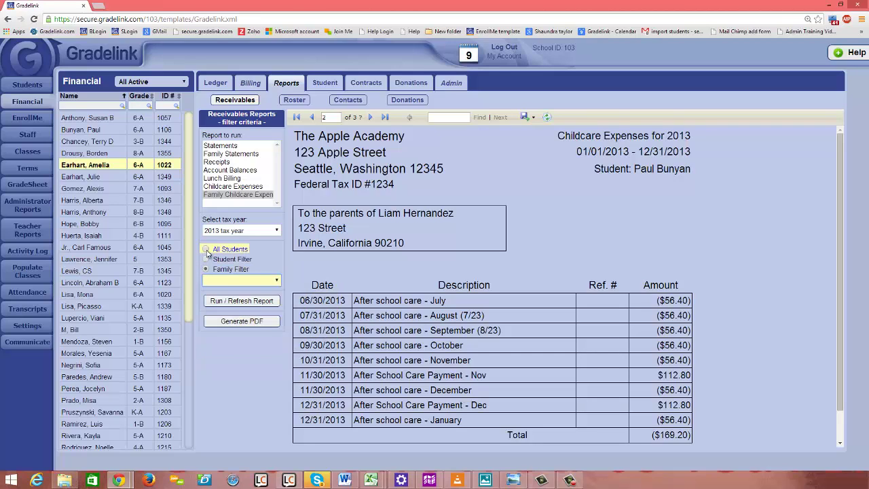
pyautogui.click(207, 251)
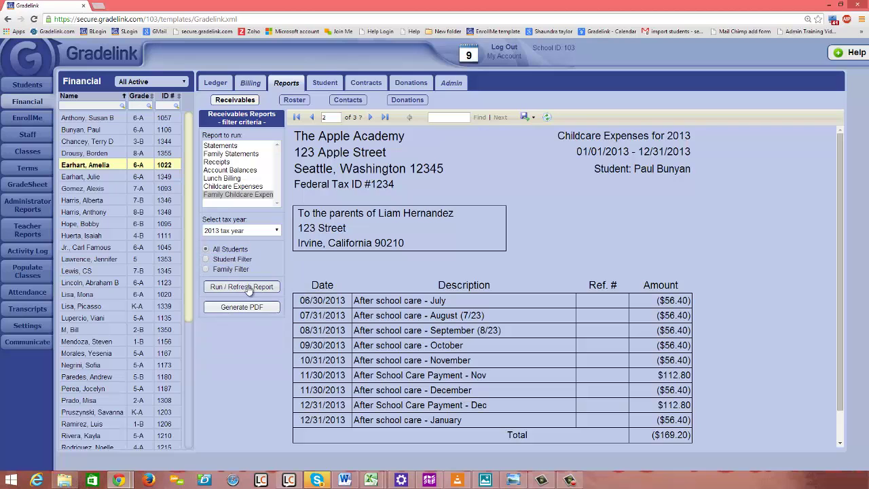
pyautogui.click(249, 288)
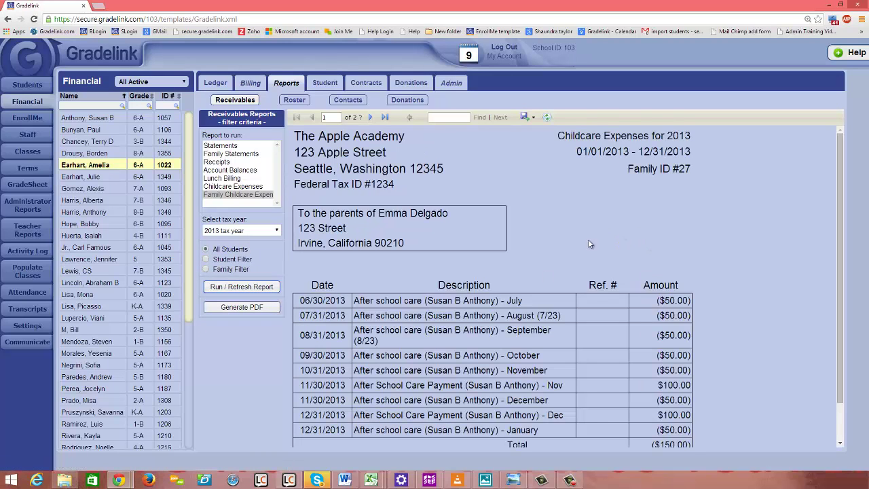
pyautogui.click(371, 116)
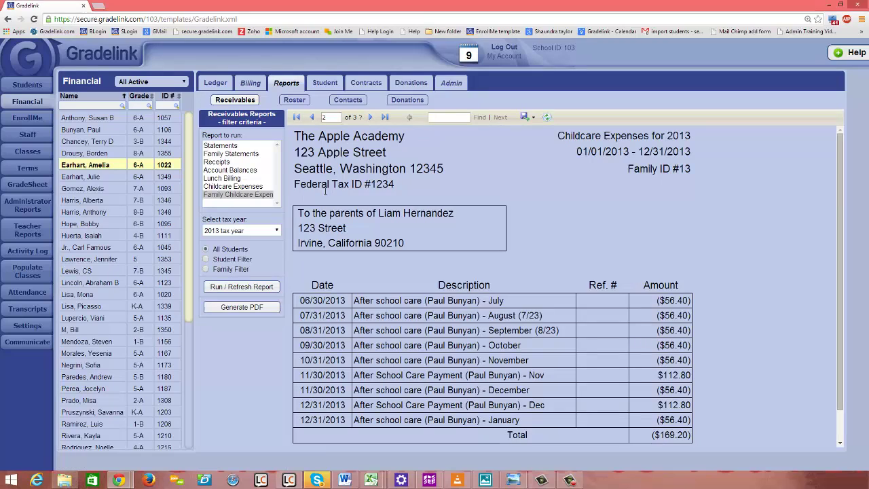
# Step: Filter the Family Childcare Expenses report to the family of the student highlighted in the student list and run it
pyautogui.click(237, 270)
pyautogui.click(267, 282)
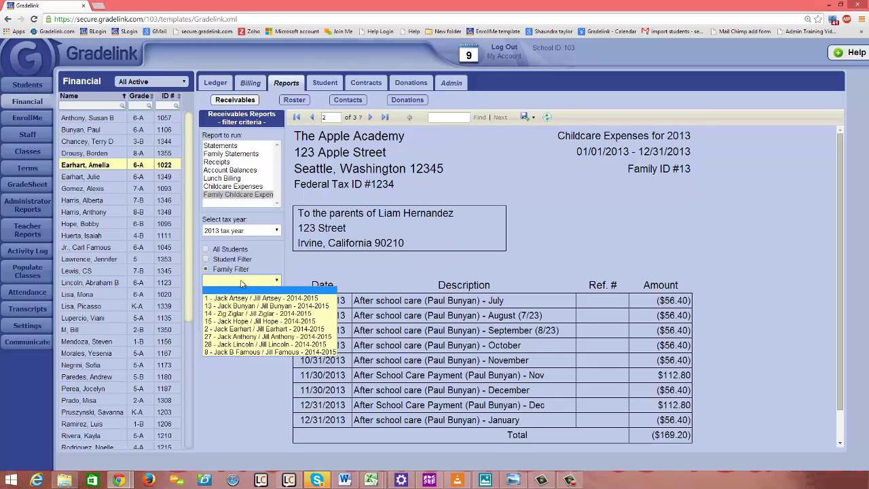
pyautogui.click(232, 196)
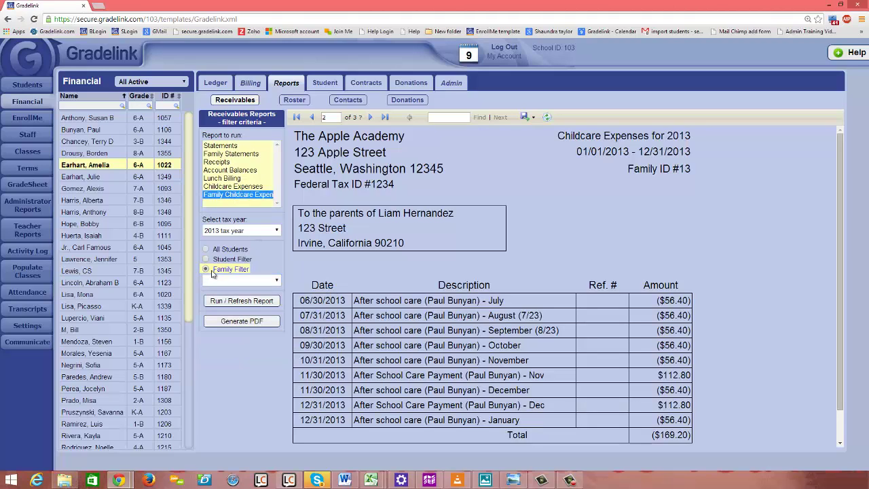
pyautogui.click(238, 281)
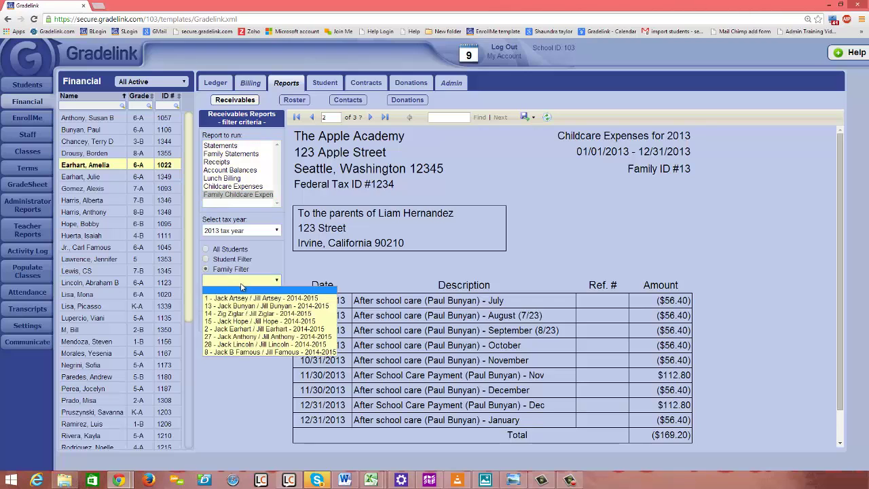
pyautogui.click(251, 330)
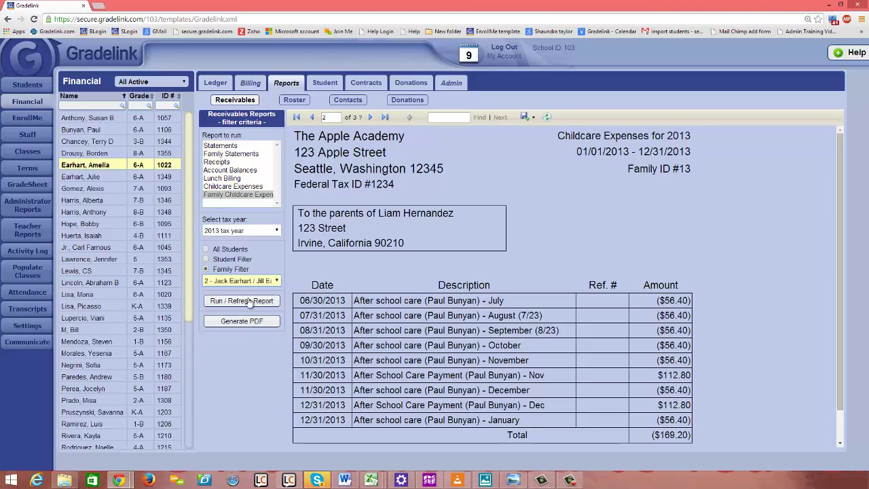
pyautogui.click(252, 302)
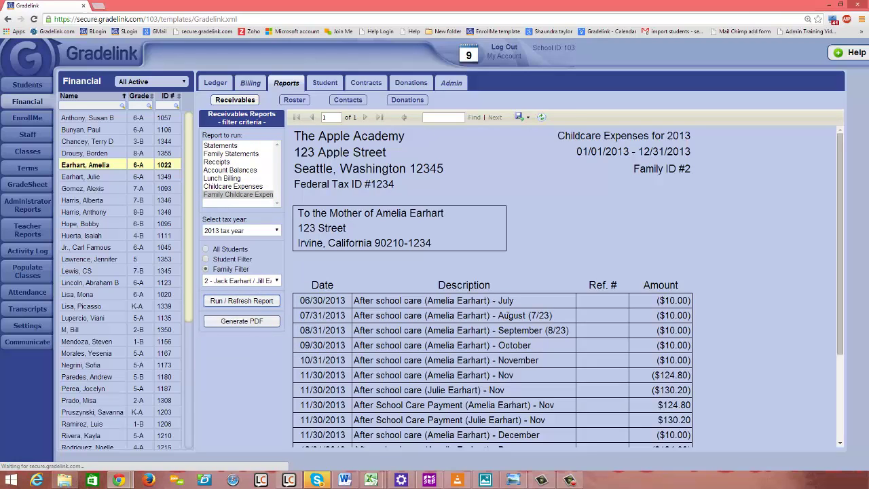
# Step: Examine the family statement's after school care entries for both siblings, its total and its signature line
pyautogui.scroll(-3, 517, 233)
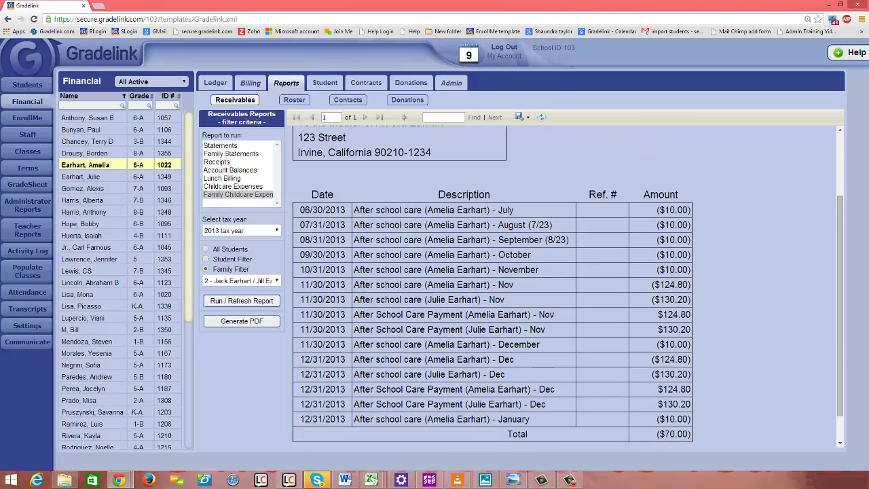
pyautogui.scroll(-1, 452, 174)
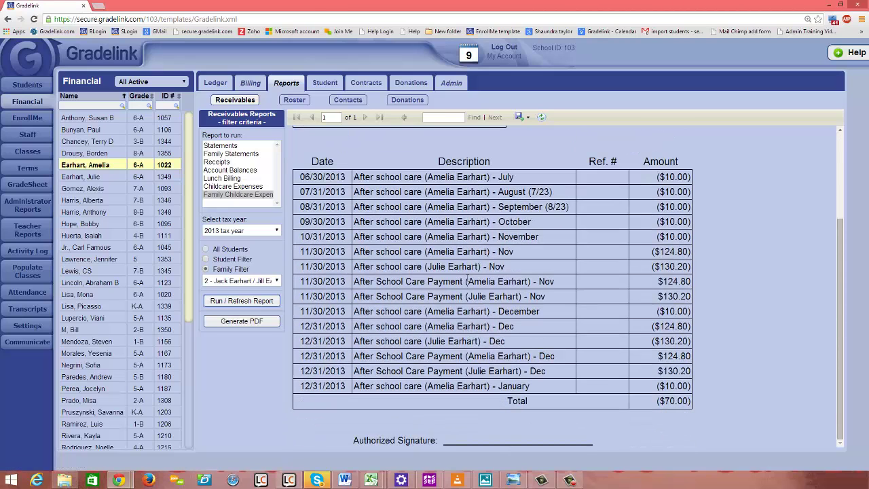
pyautogui.scroll(4, 474, 281)
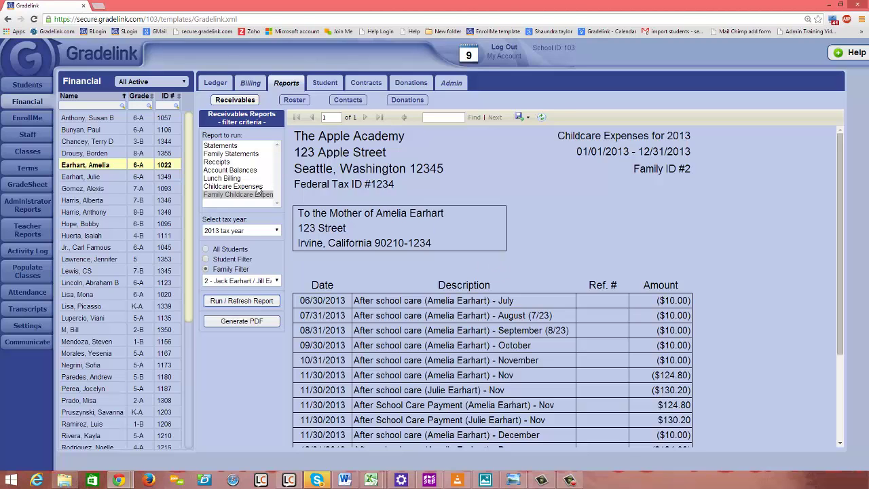
pyautogui.scroll(-4, 351, 201)
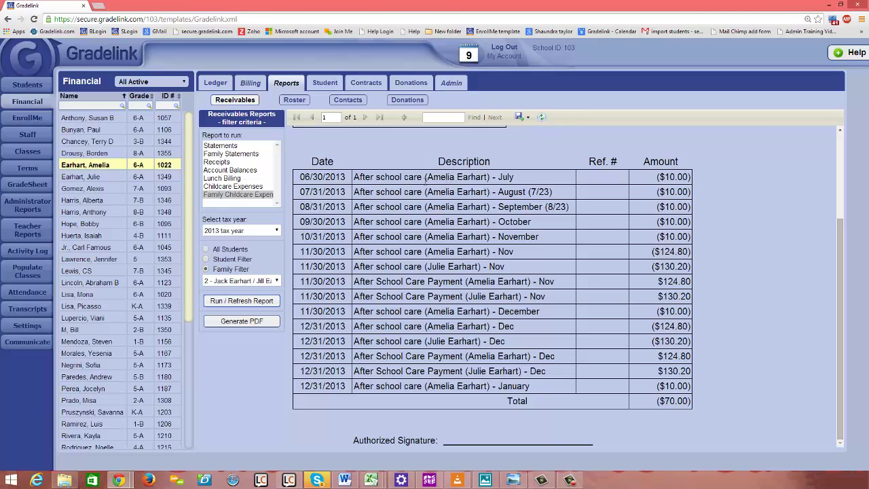
pyautogui.moveTo(425, 178); pyautogui.dragTo(514, 178)
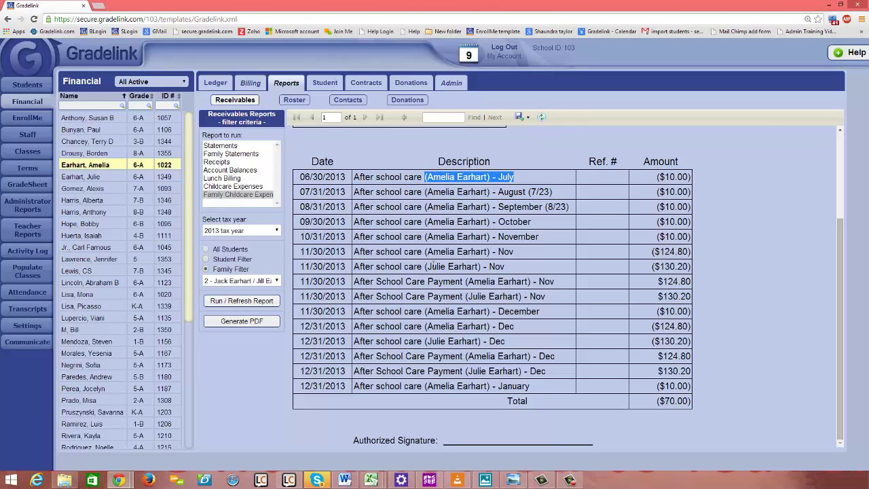
pyautogui.moveTo(429, 267); pyautogui.dragTo(515, 279)
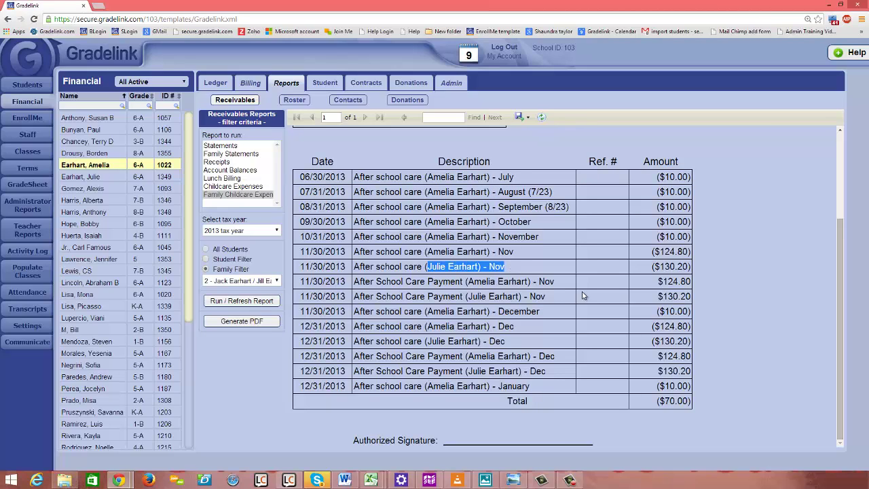
pyautogui.click(568, 276)
pyautogui.scroll(3, 505, 216)
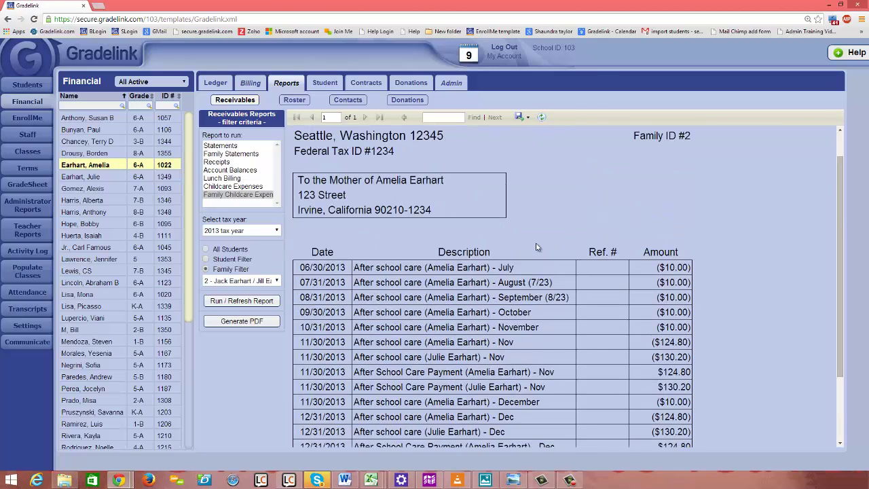
pyautogui.scroll(-3, 578, 252)
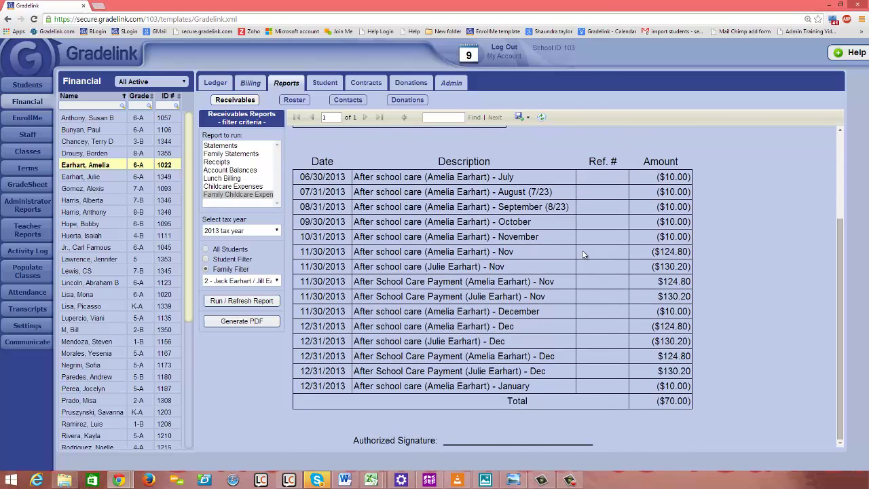
pyautogui.scroll(3, 584, 256)
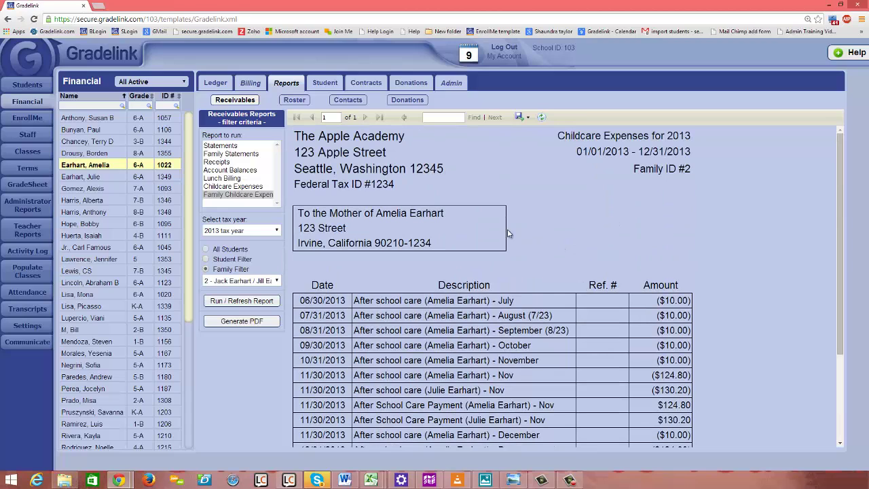